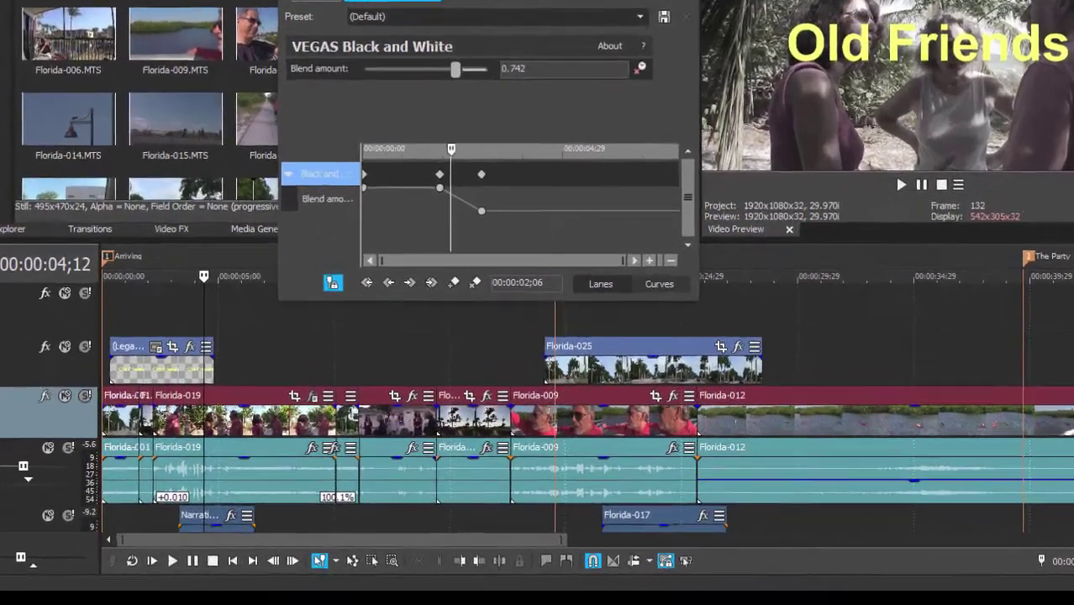
Step: Close the black-and-white effect settings and place the Easter photo on Video 2 after Florida-017
scroll(613, 495, down, 1)
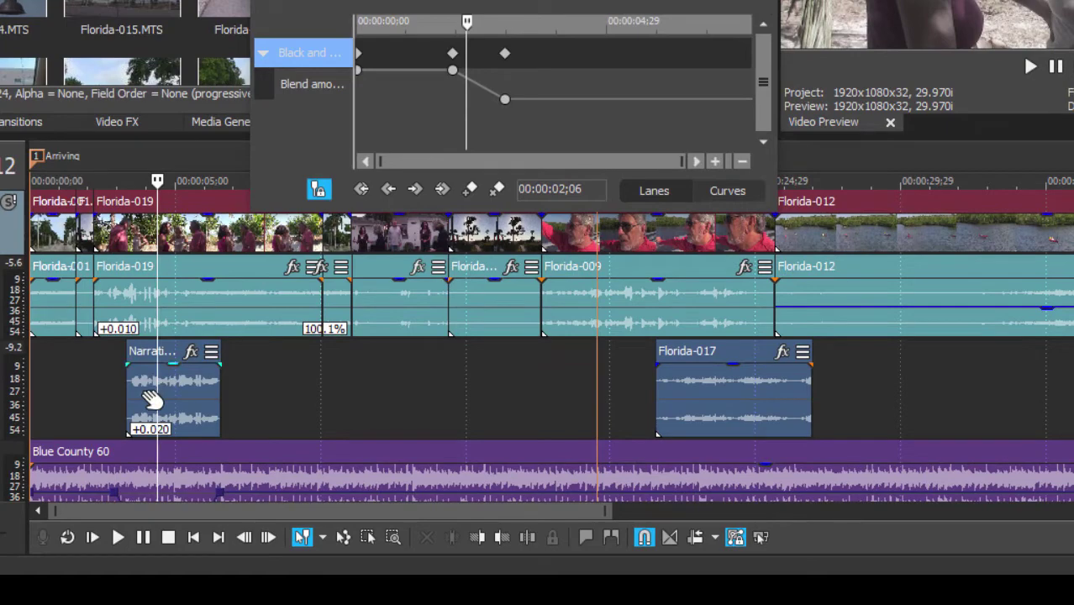
scroll(168, 458, down, 1)
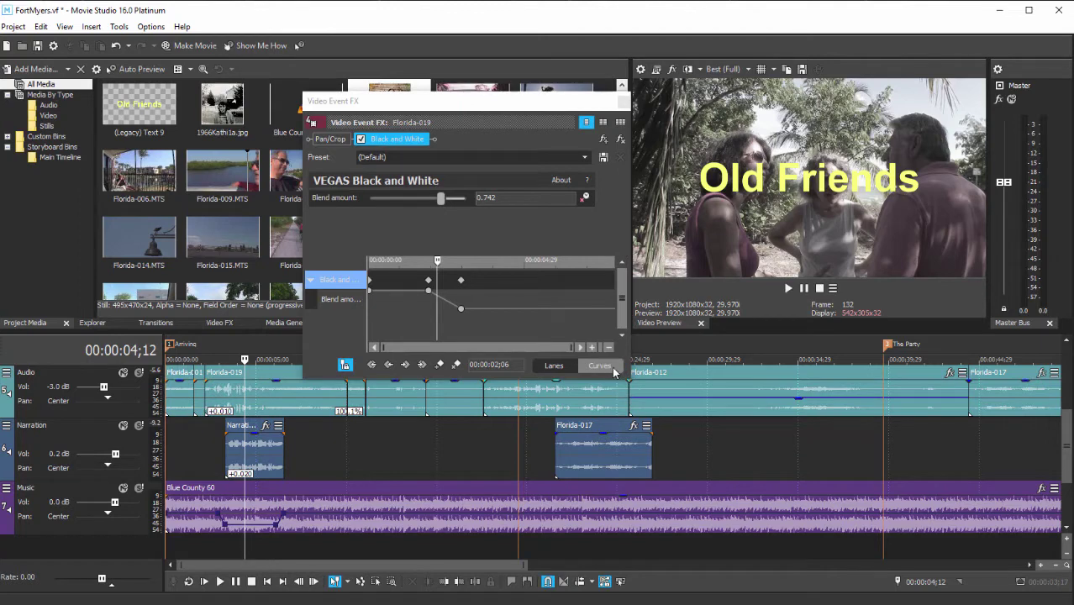
click(622, 100)
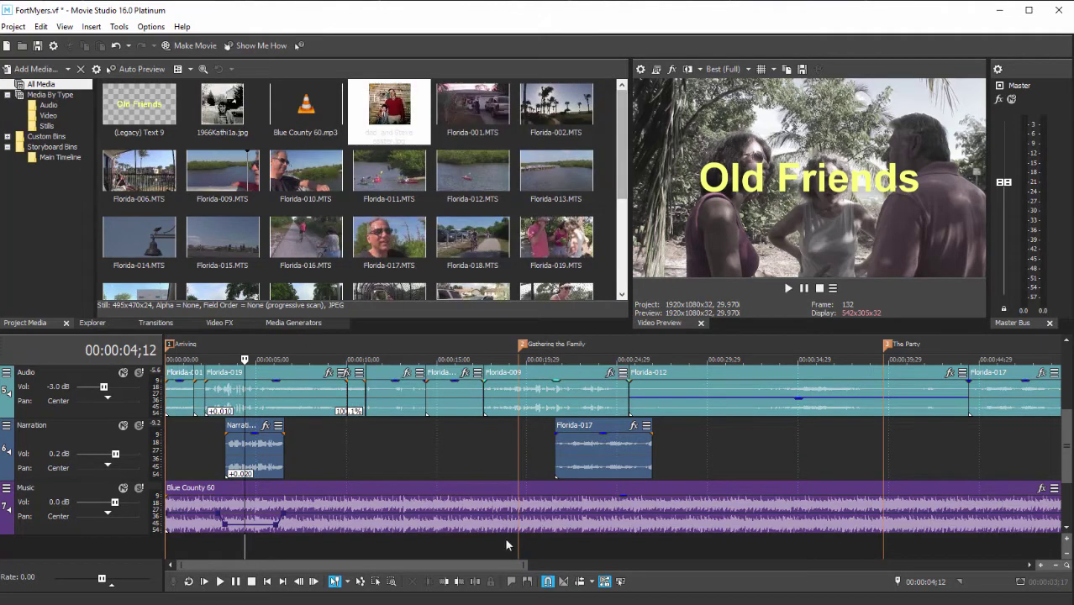
drag(462, 566, 643, 580)
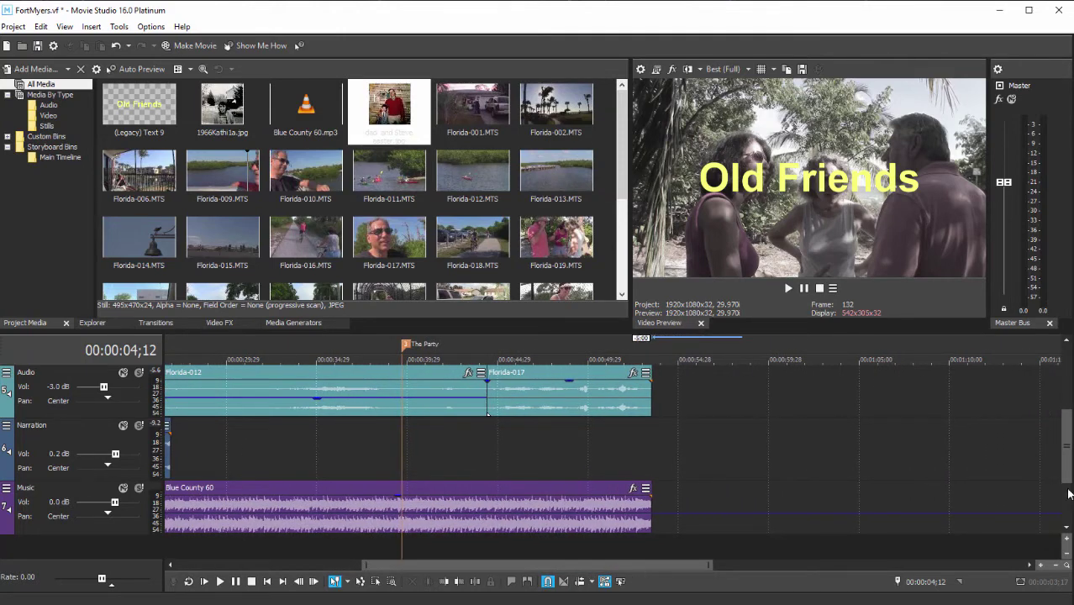
scroll(1060, 441, up, 3)
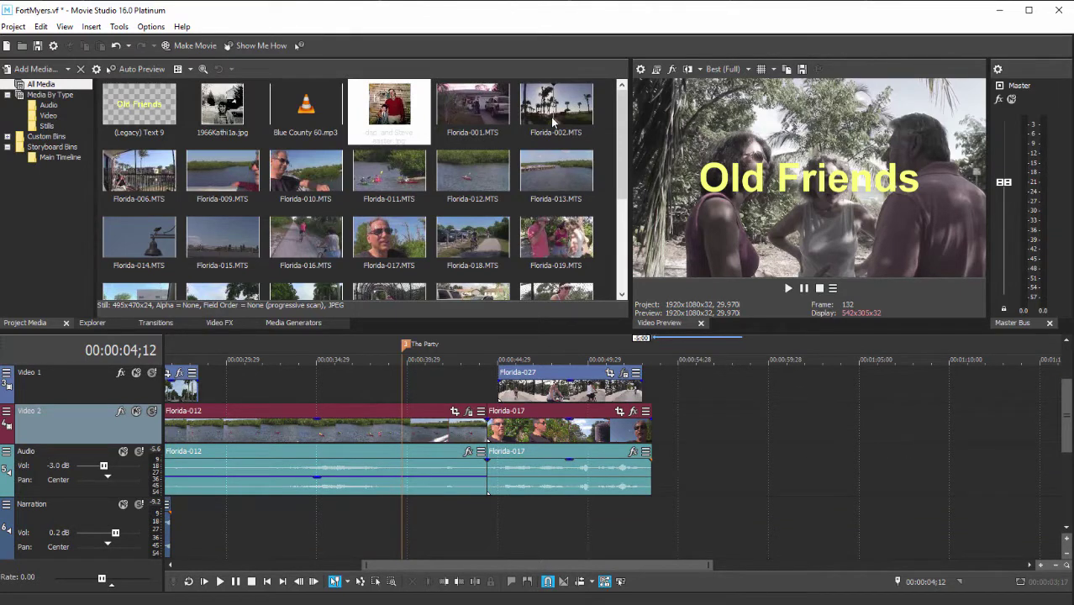
drag(393, 97, 659, 432)
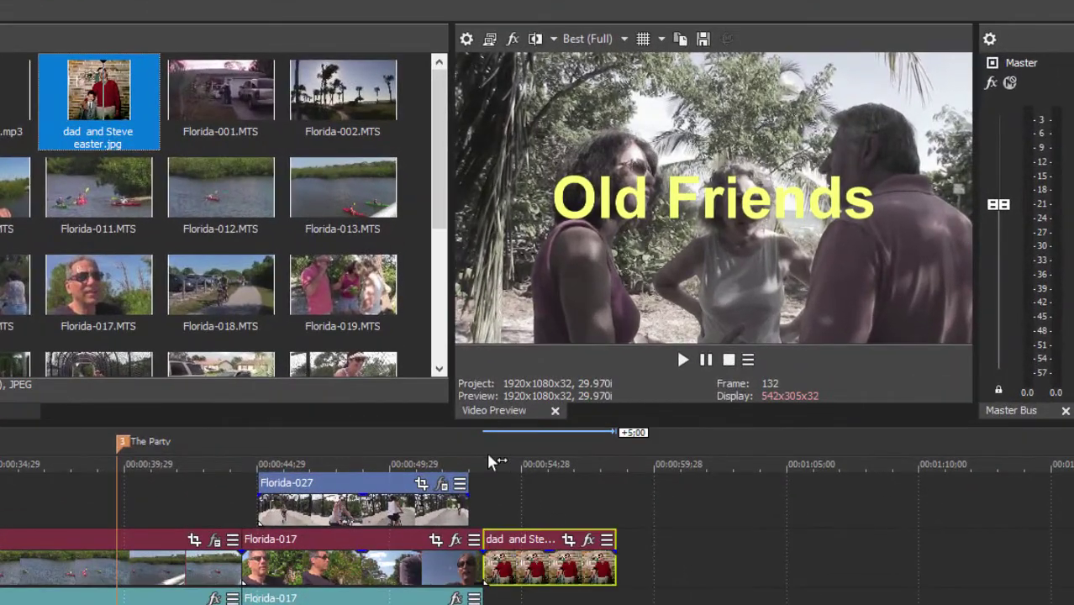
click(495, 463)
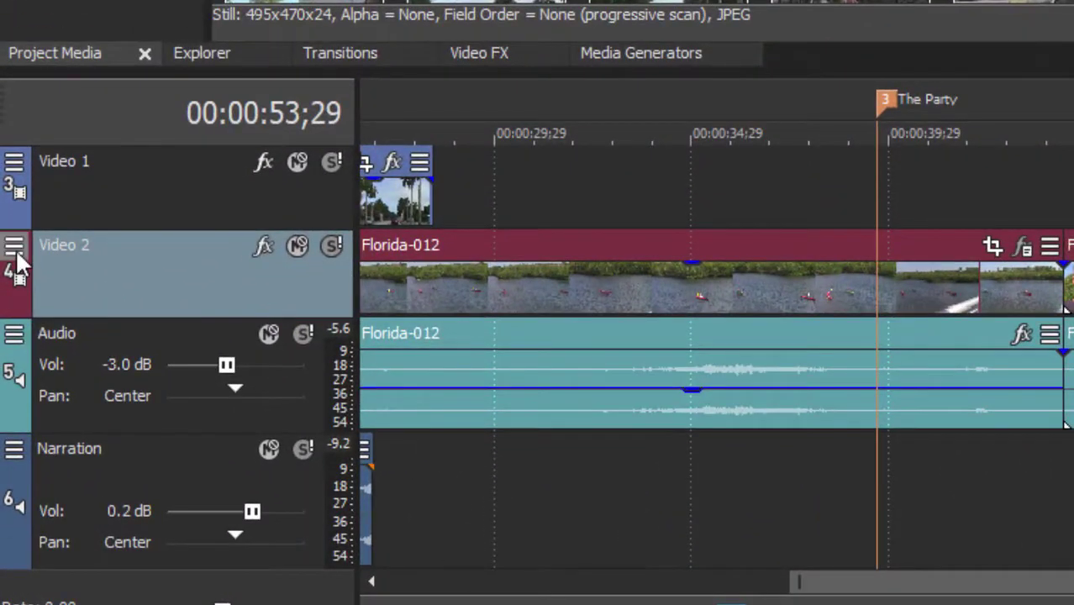
Step: Open the Pan/Crop settings for the Easter photo event
click(15, 250)
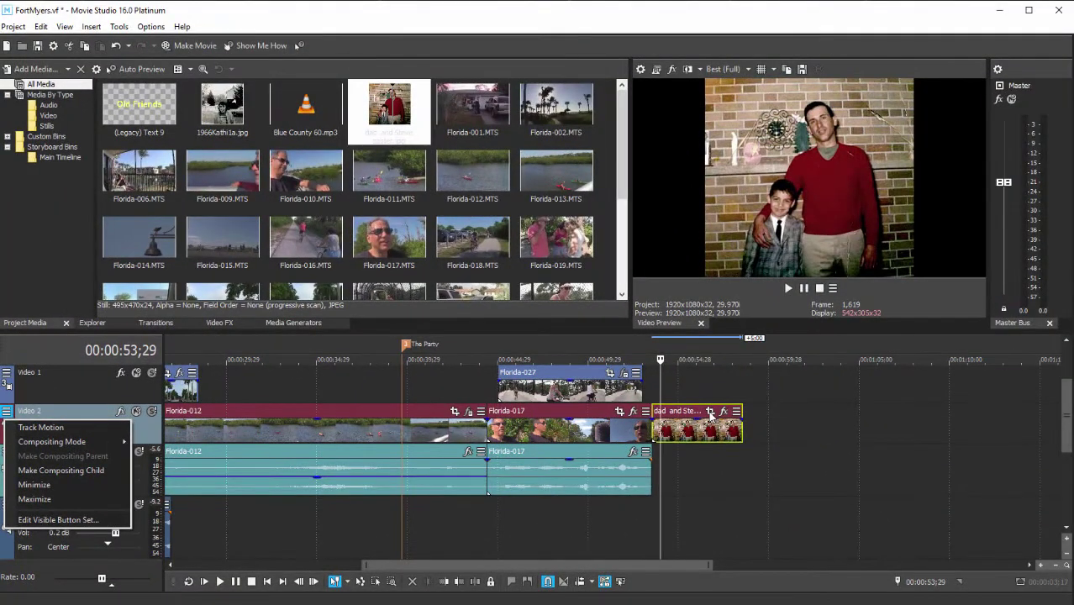
click(710, 413)
click(710, 412)
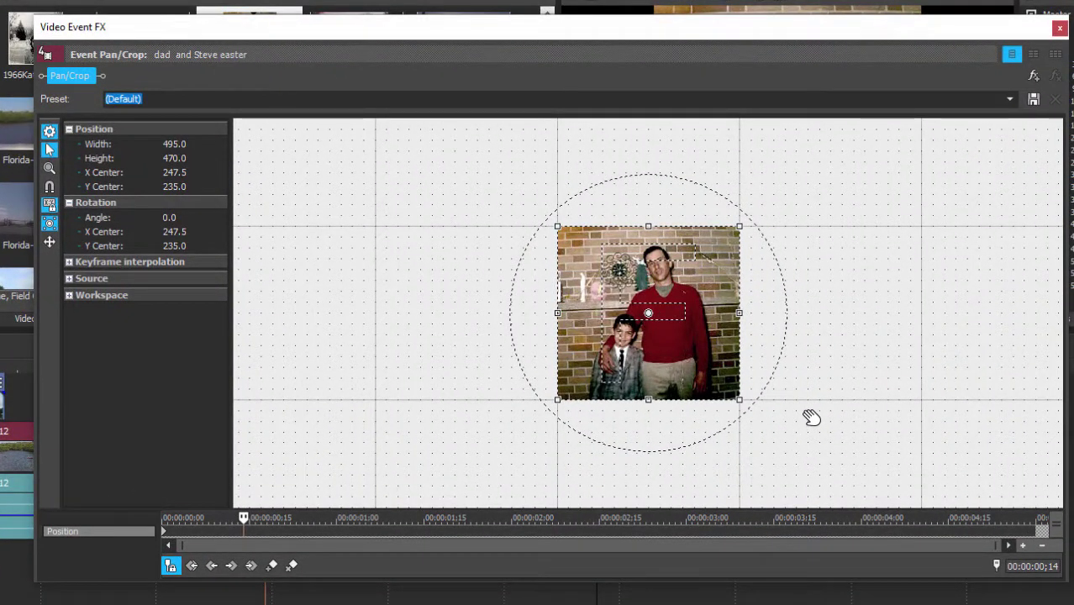
Step: Zoom the Pan/Crop canvas, test-drag the crop frame, and shrink the window beside the Video Preview
scroll(810, 412, up, 3)
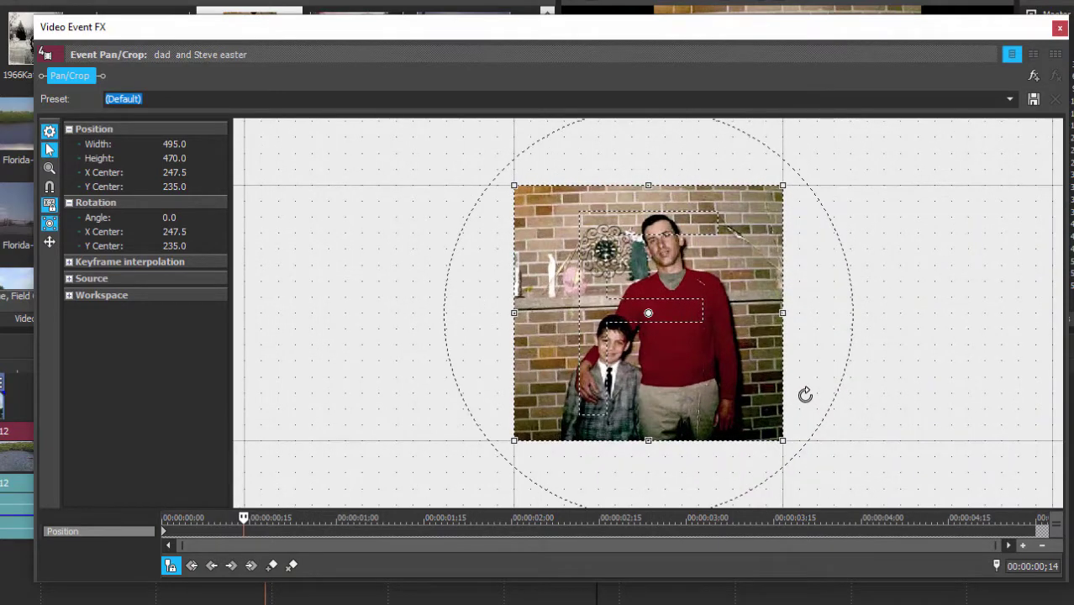
scroll(805, 394, up, 1)
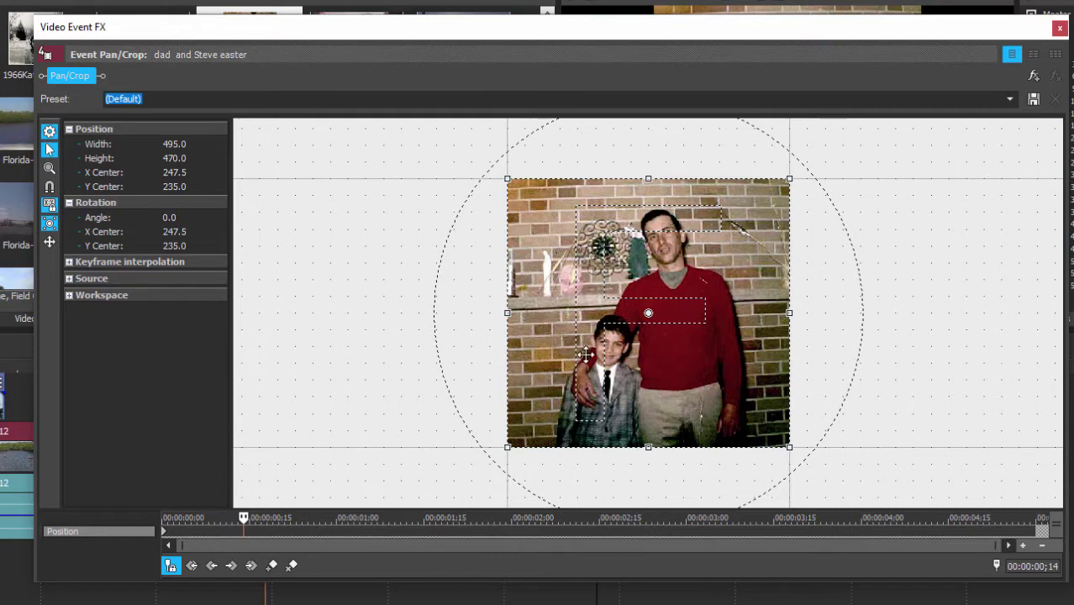
drag(643, 309, 387, 313)
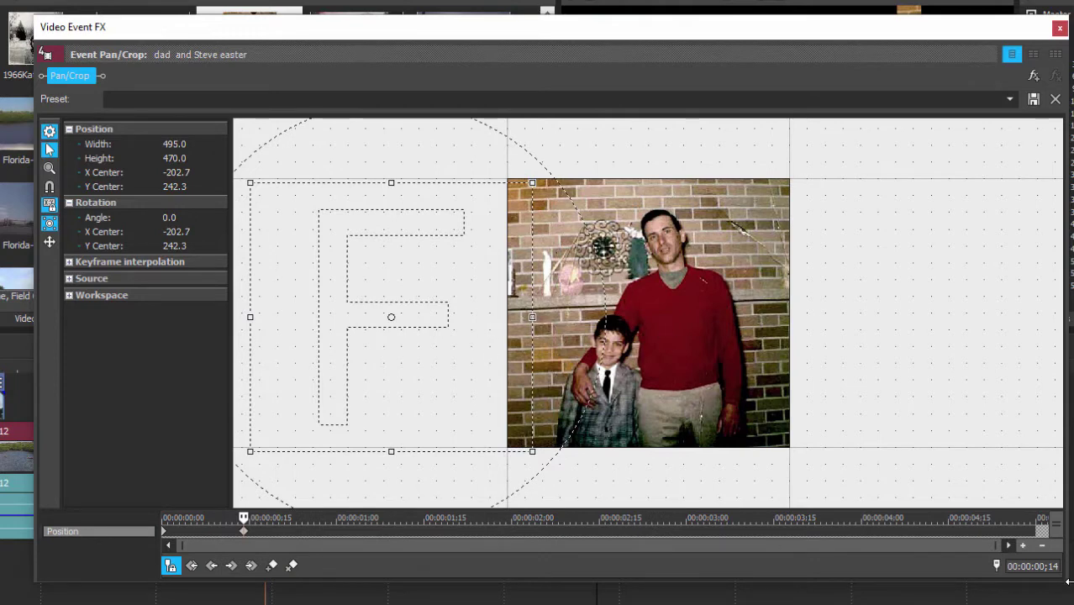
drag(1065, 583, 795, 550)
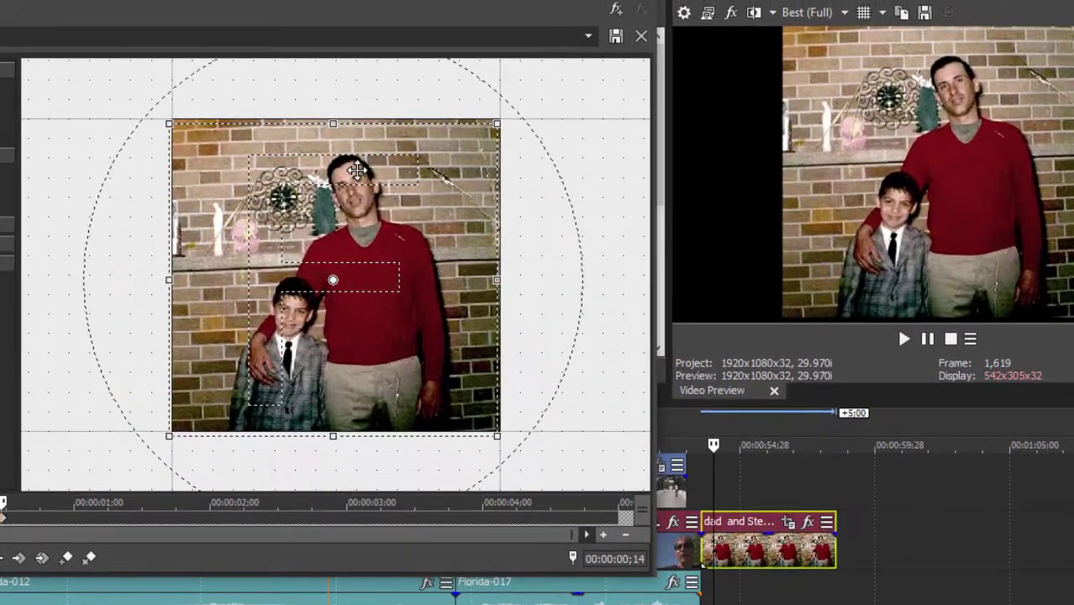
Step: Set the photo crop to 455.0 × 432.0 centred at 349.8, 252.5, framing father and son
drag(363, 165, 359, 167)
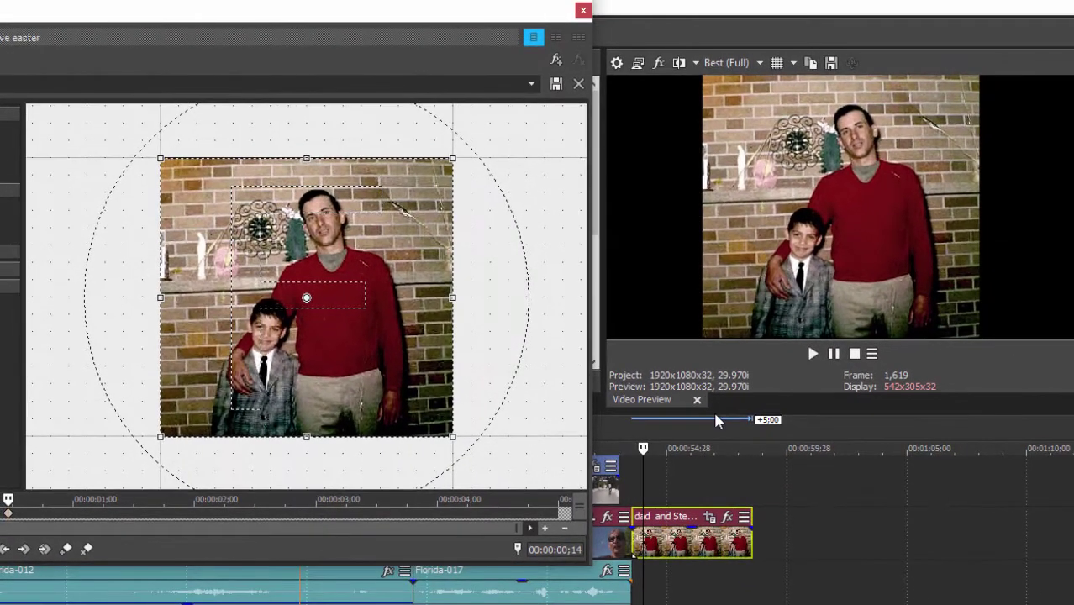
drag(715, 411, 715, 493)
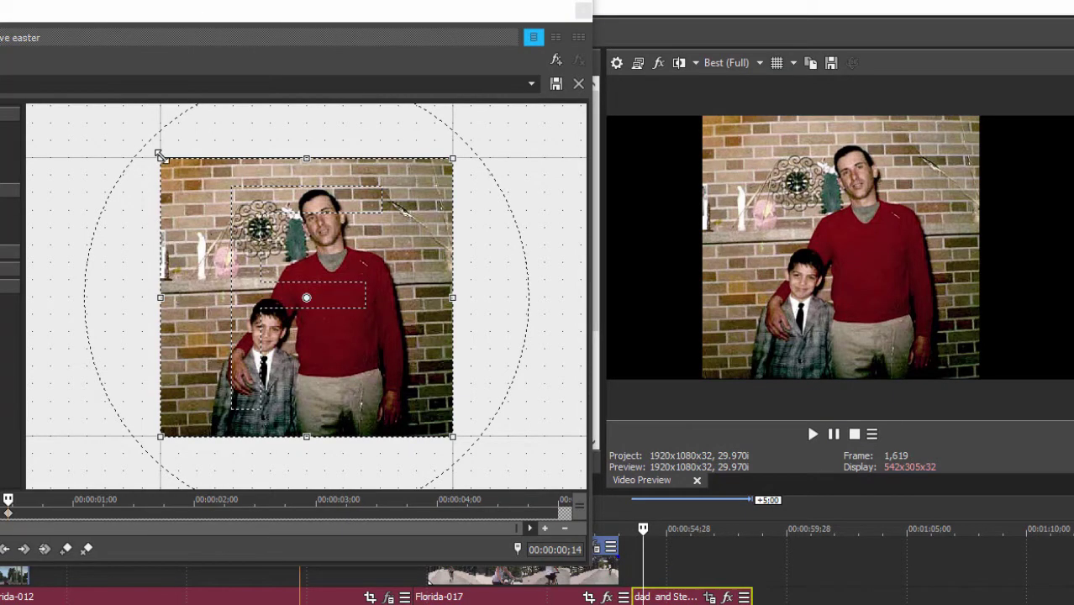
drag(161, 159, 190, 235)
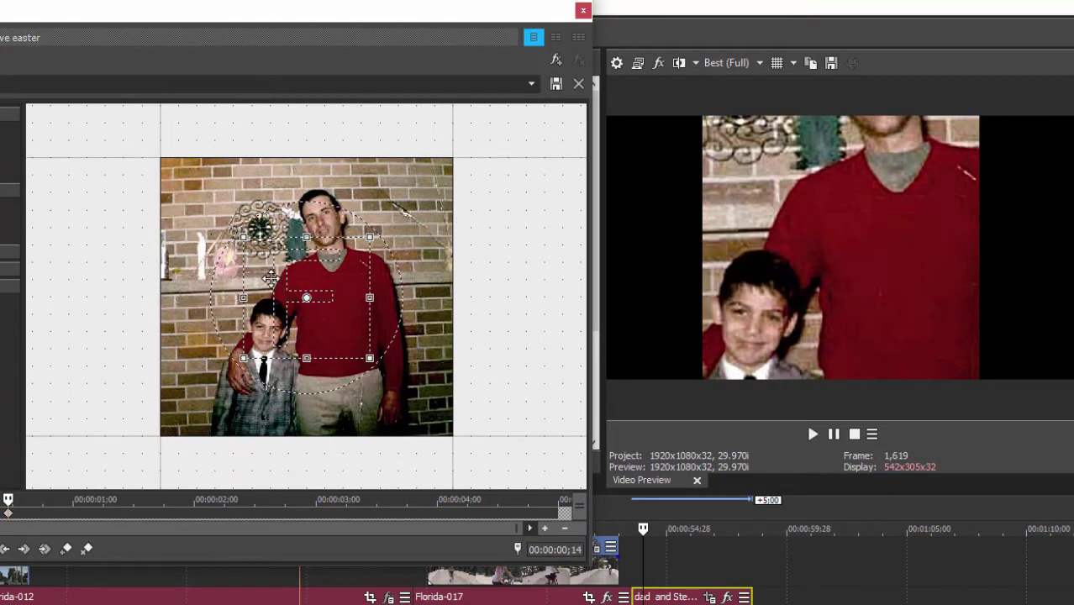
drag(267, 271, 296, 246)
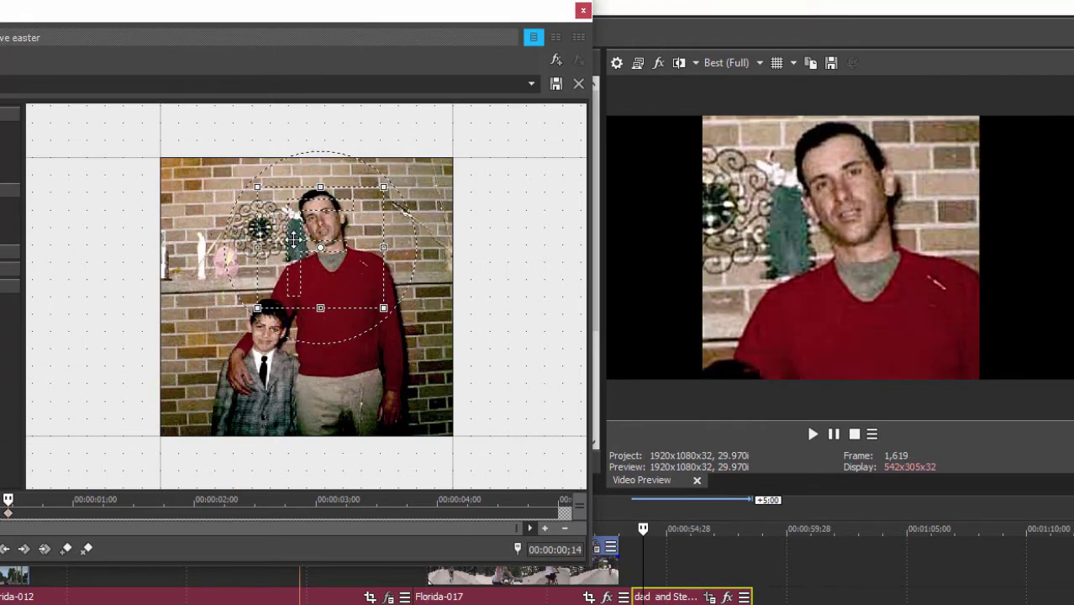
drag(293, 225, 275, 256)
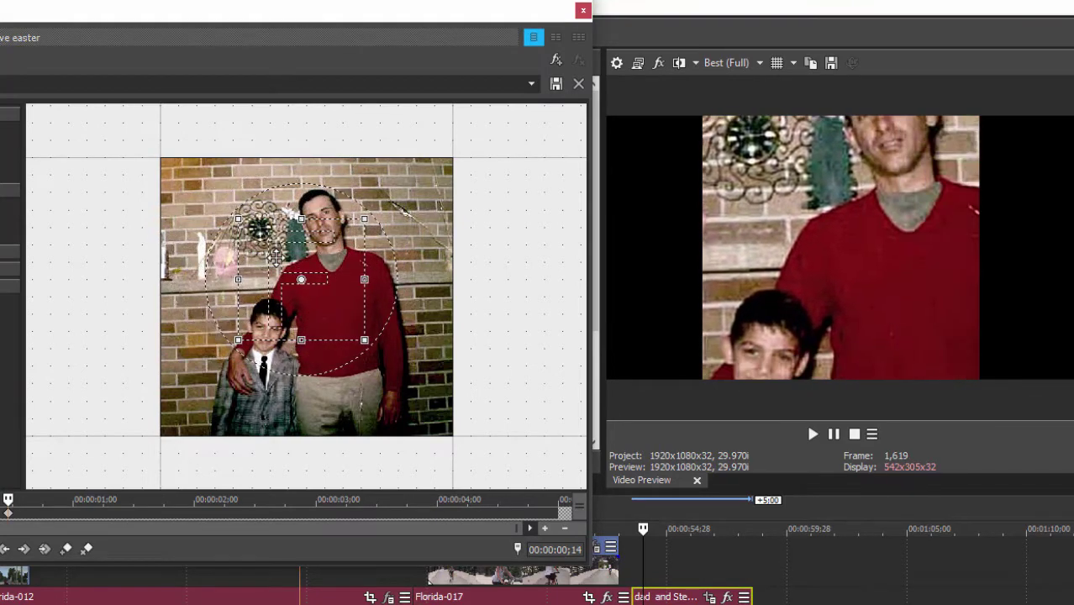
drag(237, 216, 156, 148)
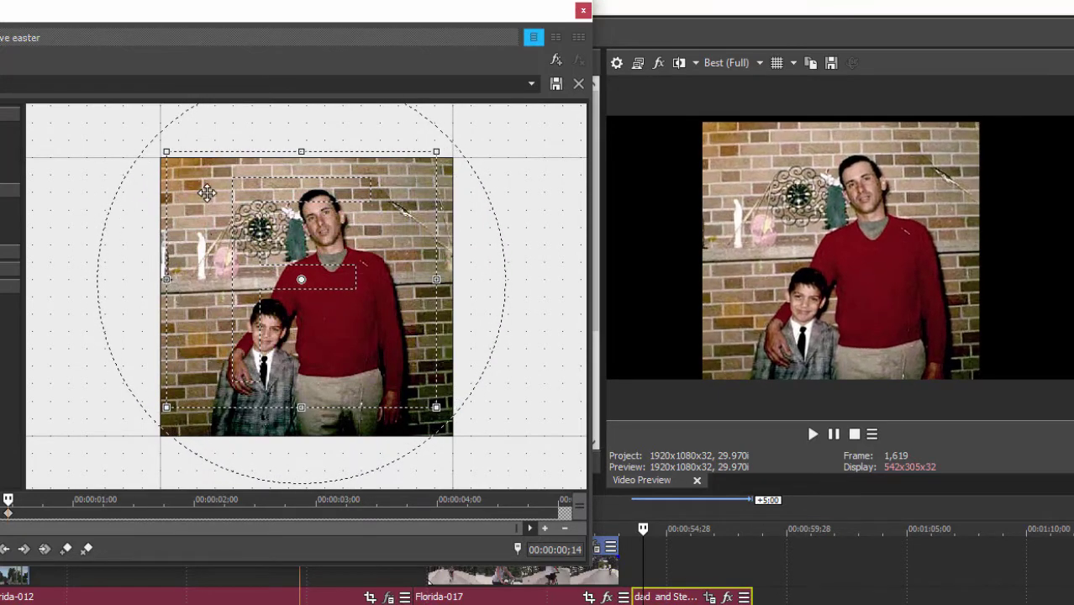
drag(208, 193, 273, 221)
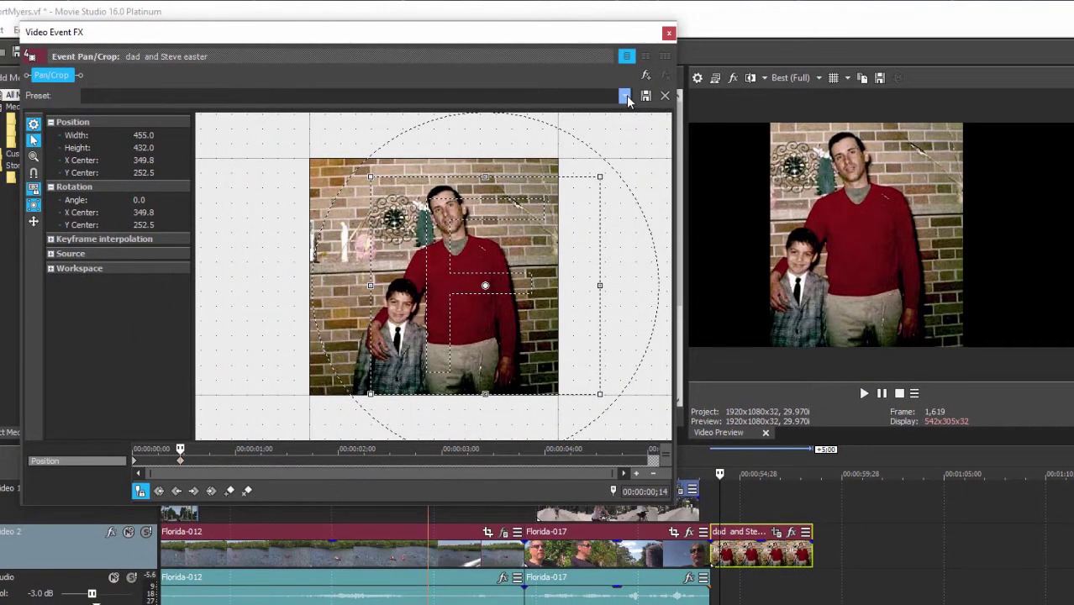
Step: Apply the (Default) preset for the full 495 × 470 frame and reselect the Position keyframe
click(625, 96)
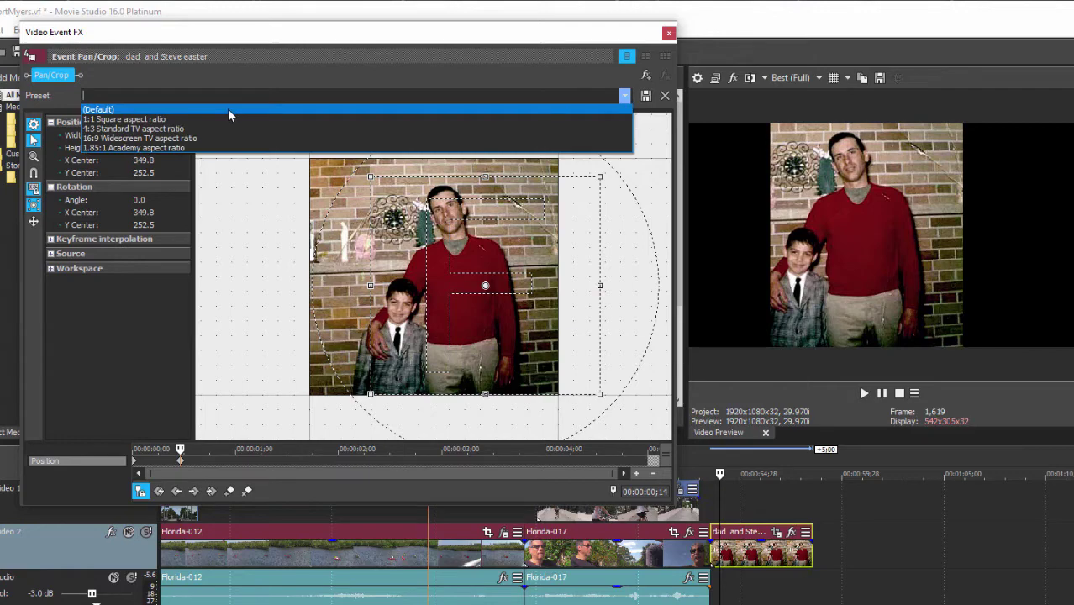
click(228, 109)
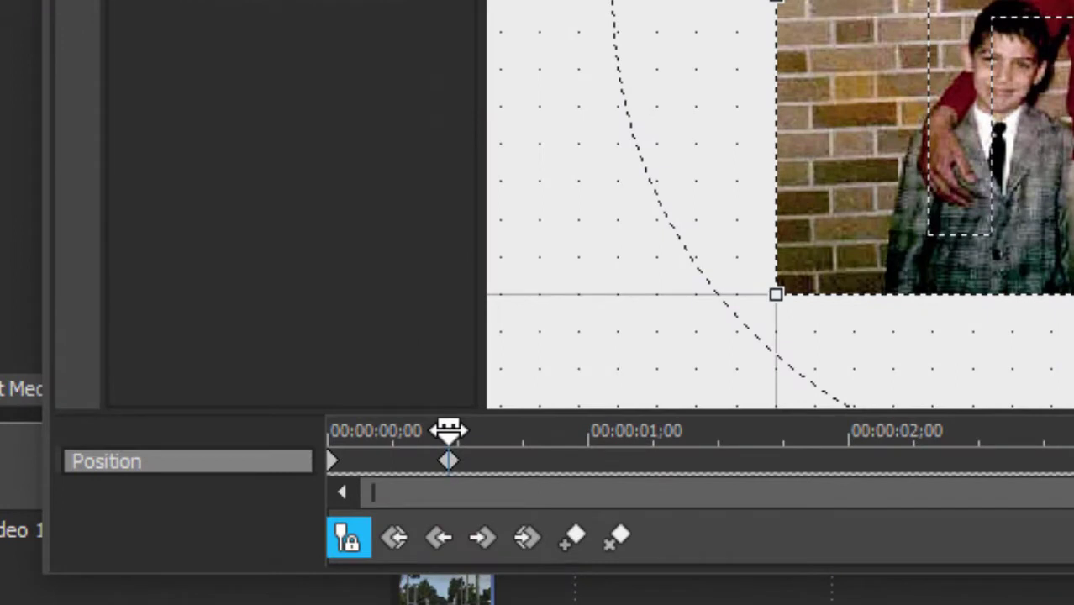
click(449, 430)
drag(449, 430, 509, 430)
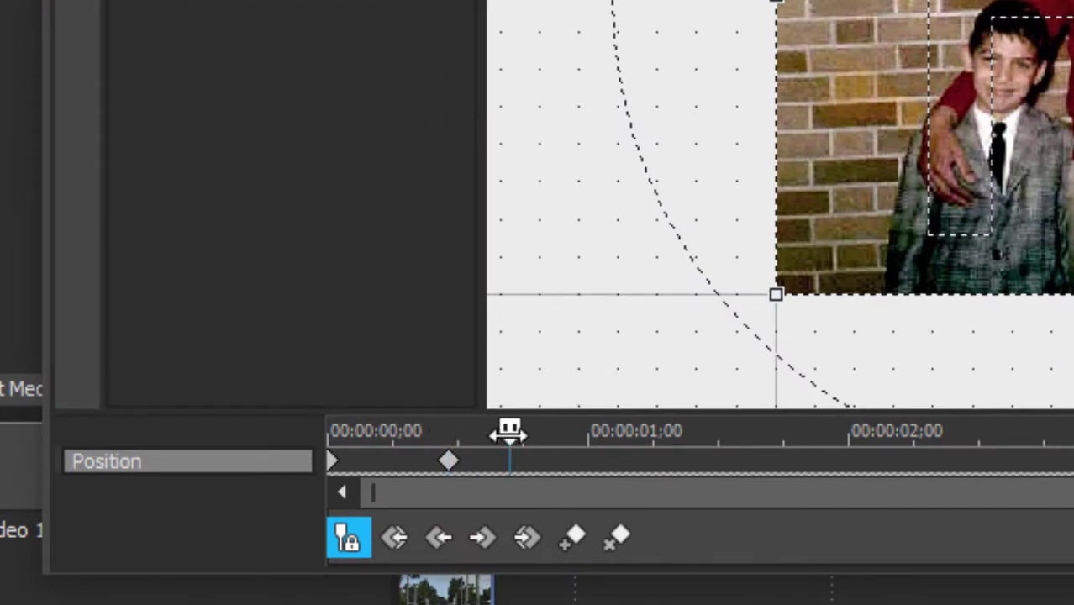
click(450, 462)
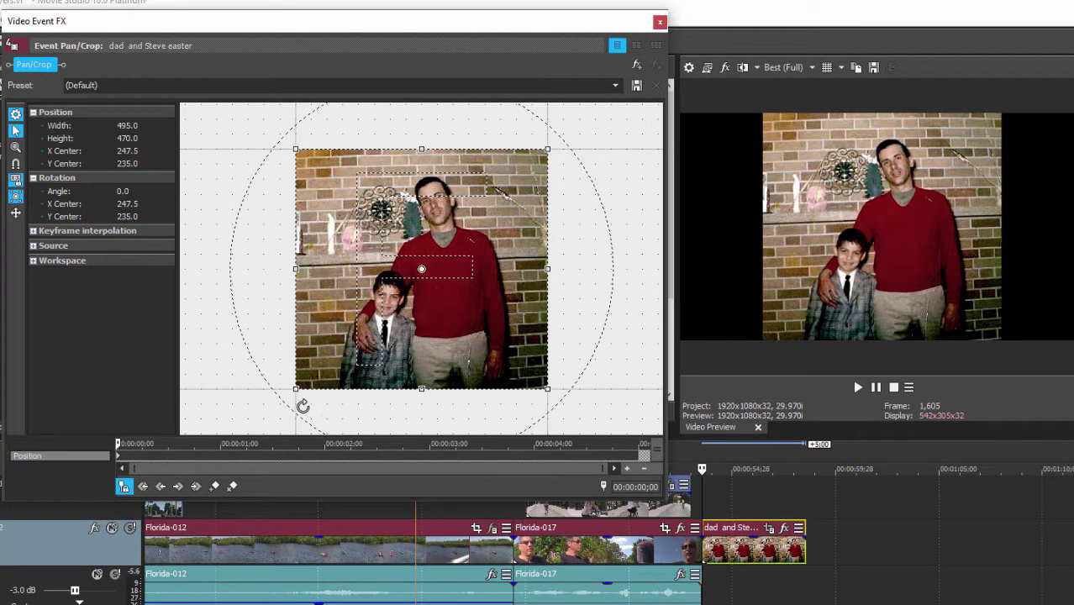
Step: Crop tightly on the dad's face at 00:00, then widen the crop at the 00:00:04;29 keyframe
drag(295, 391, 348, 321)
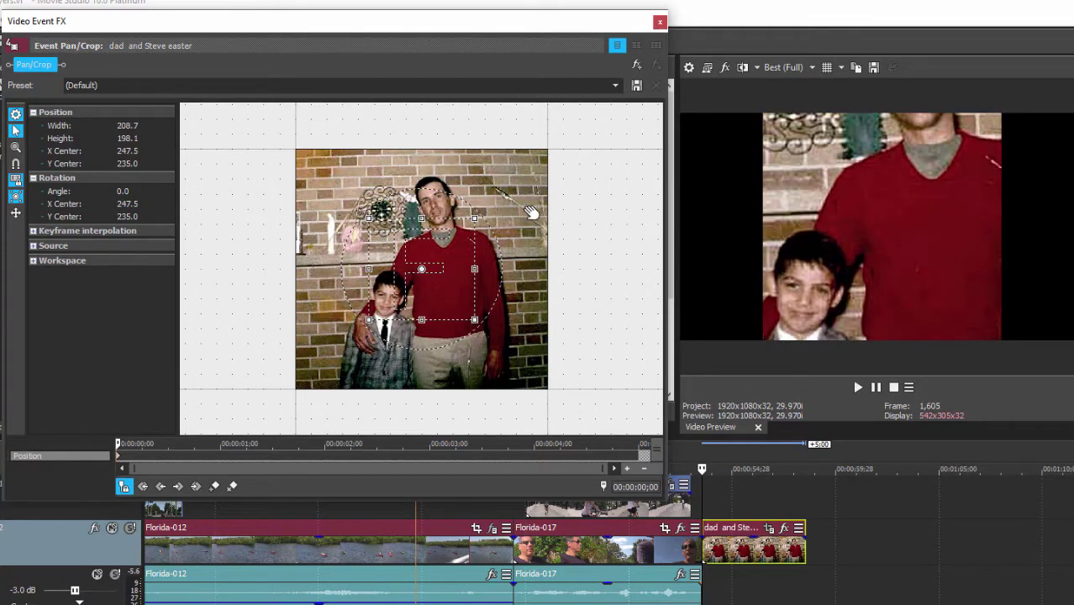
drag(404, 268, 419, 223)
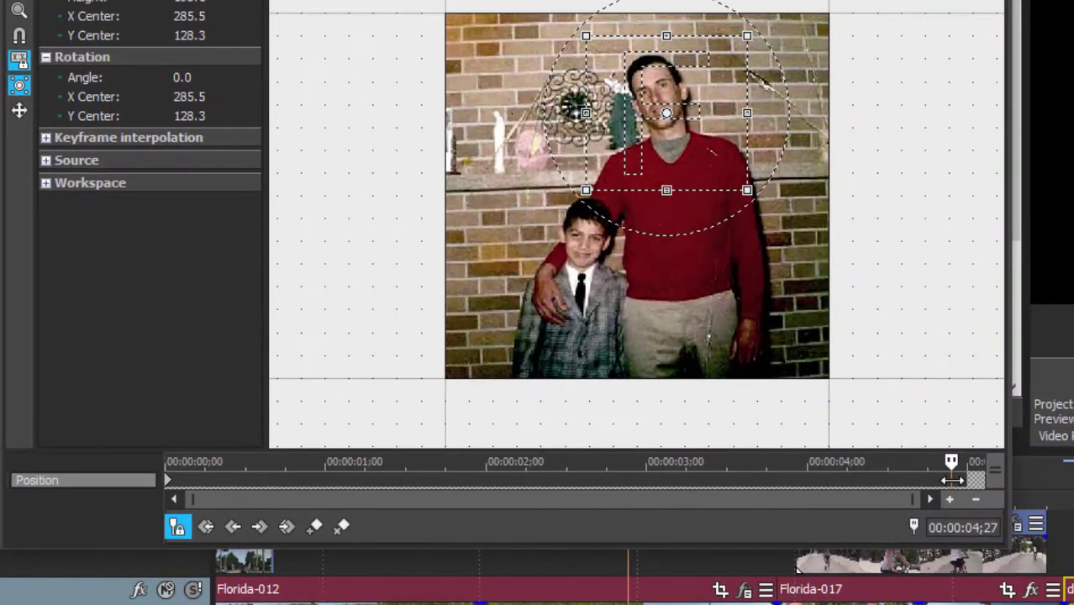
drag(952, 480, 962, 480)
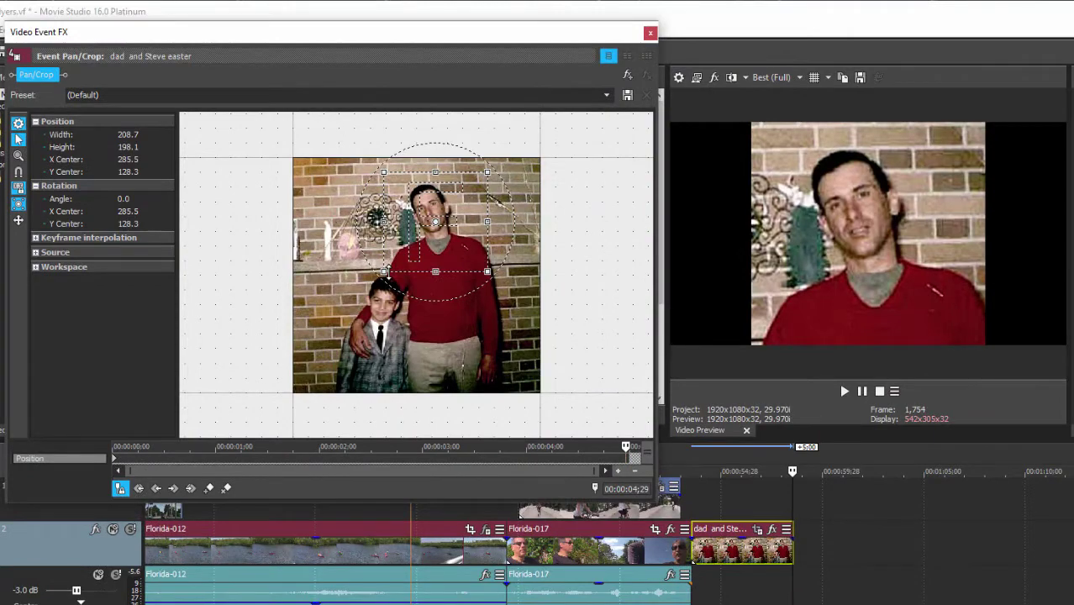
drag(383, 271, 307, 344)
drag(408, 182, 398, 237)
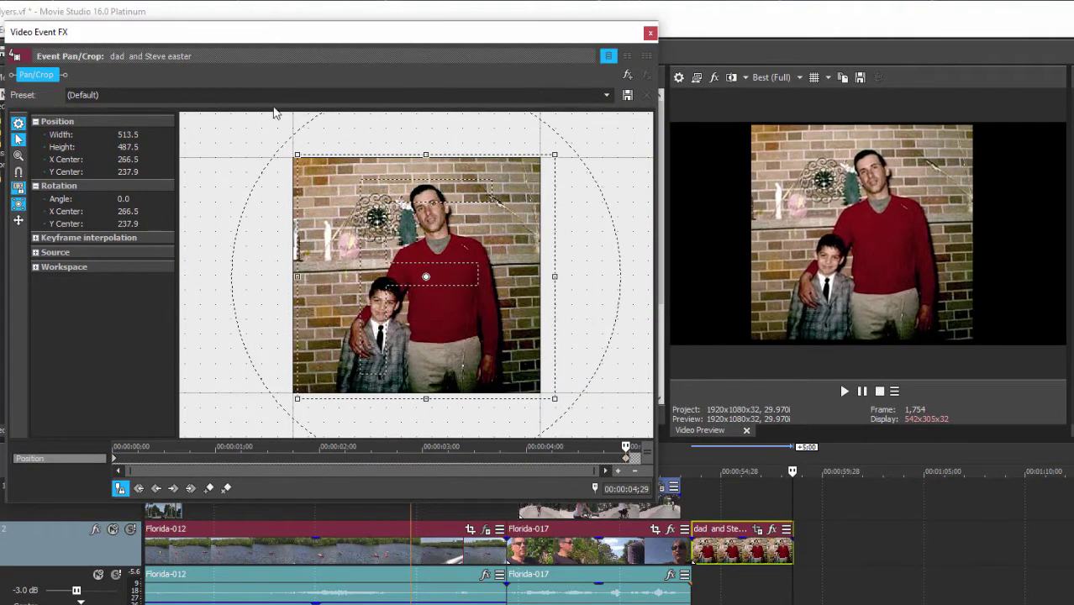
Step: Apply the (Default) preset to the end keyframe, return to 00:00, and play the zoom-out
click(605, 95)
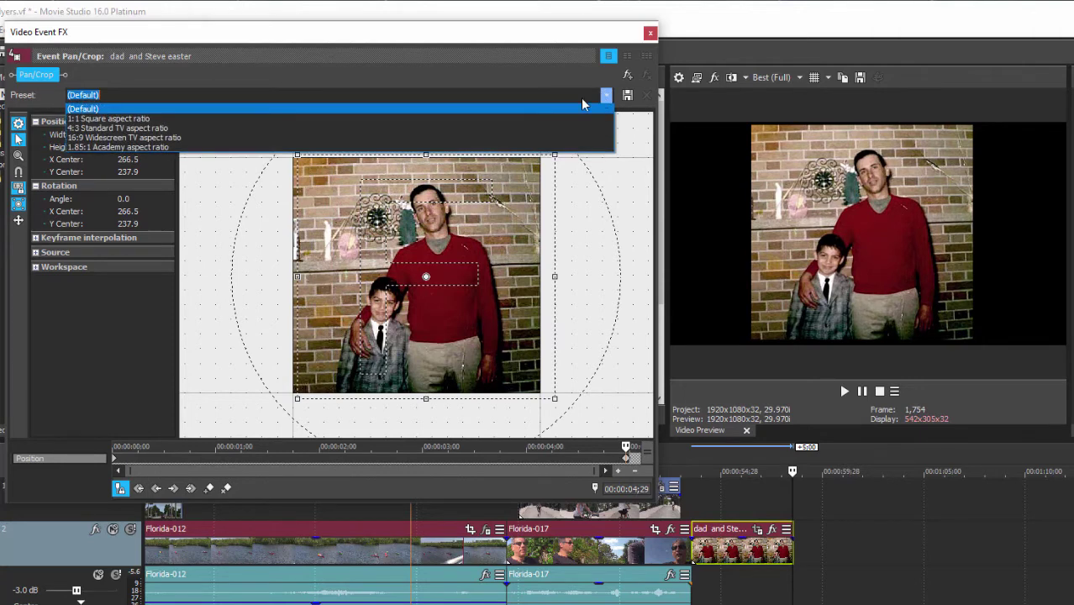
click(433, 108)
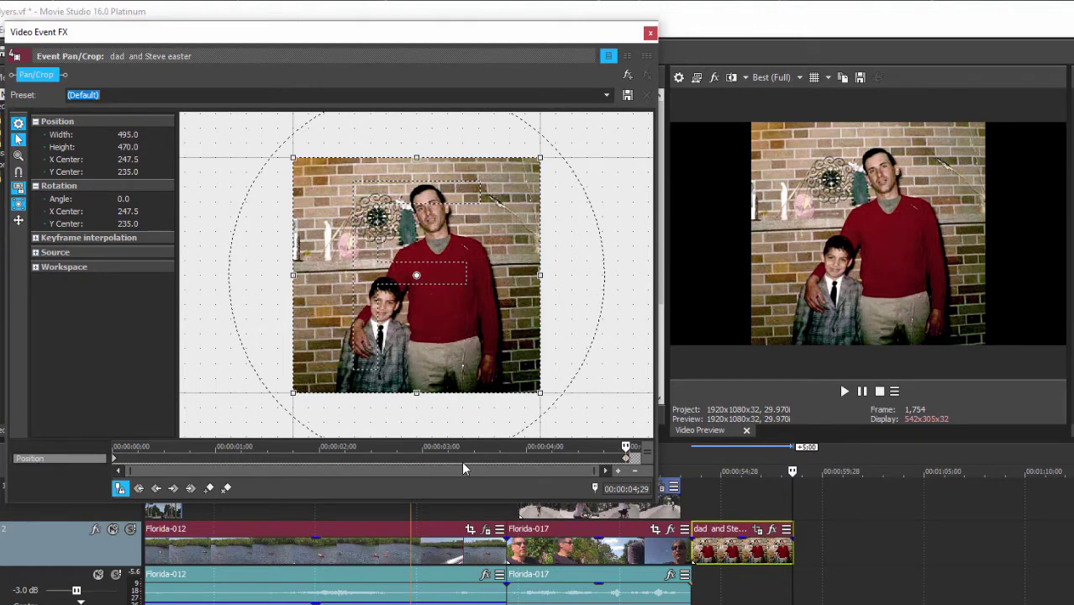
drag(625, 446, 97, 455)
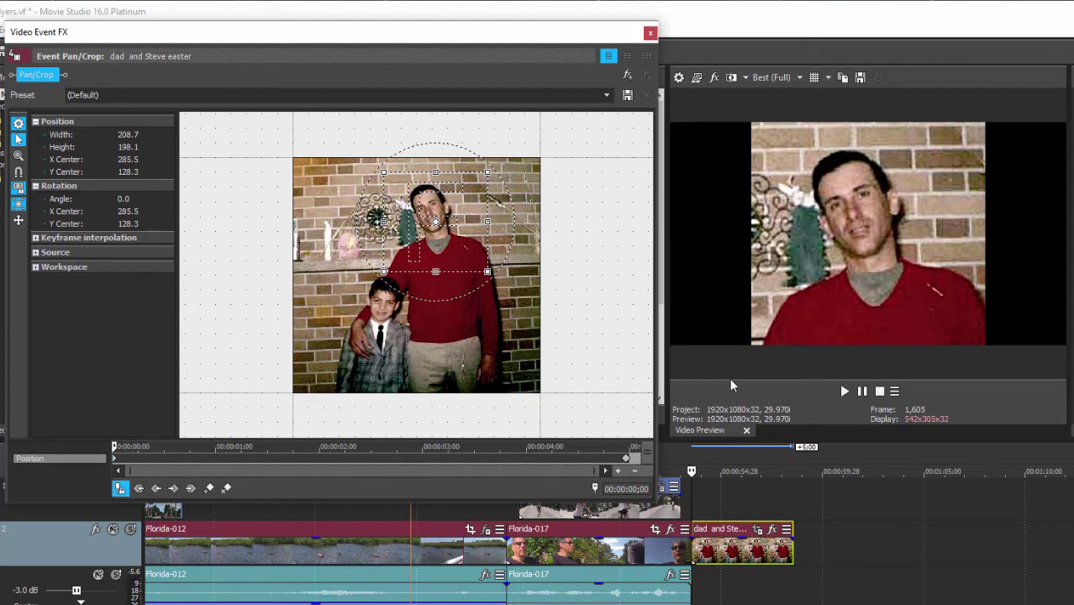
click(844, 392)
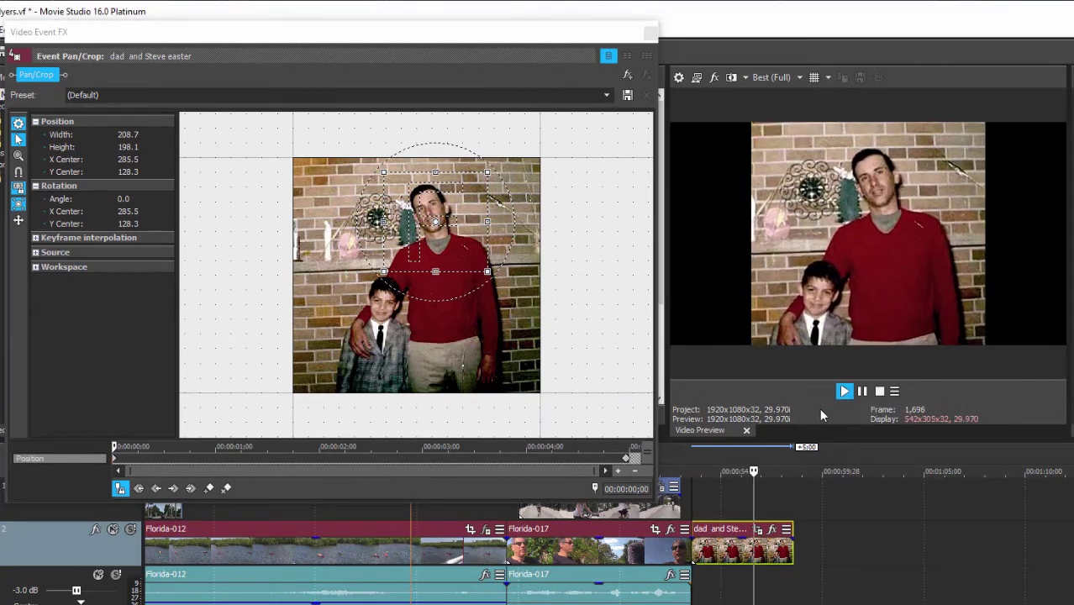
click(842, 388)
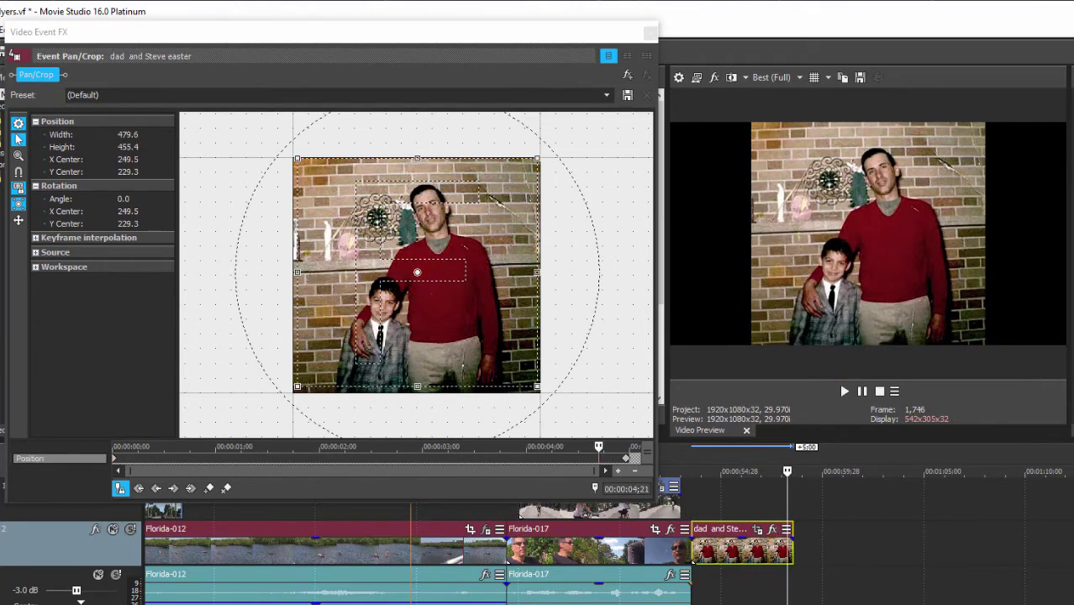